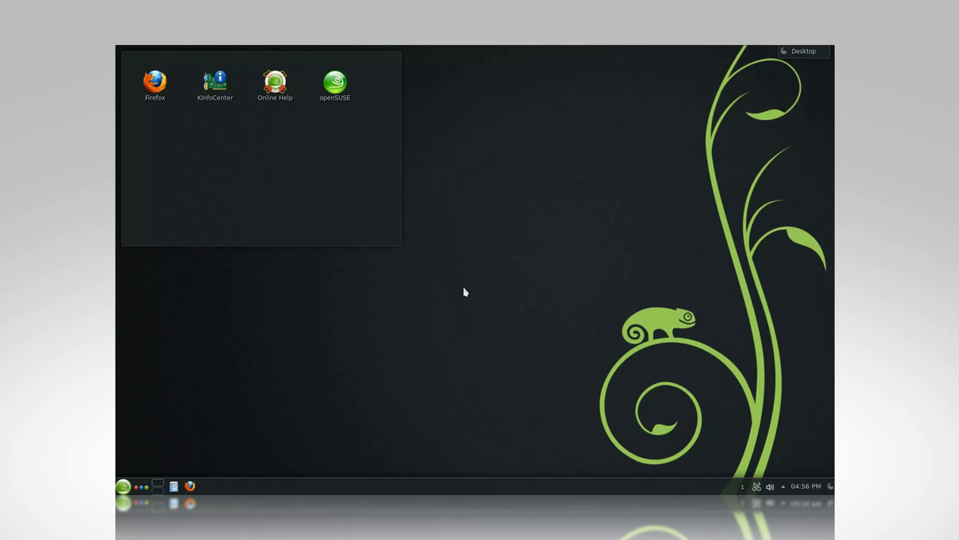
# Launch Firefox maximised and go to software.opensuse.org
pyautogui.click(190, 486)
pyautogui.click(416, 49)
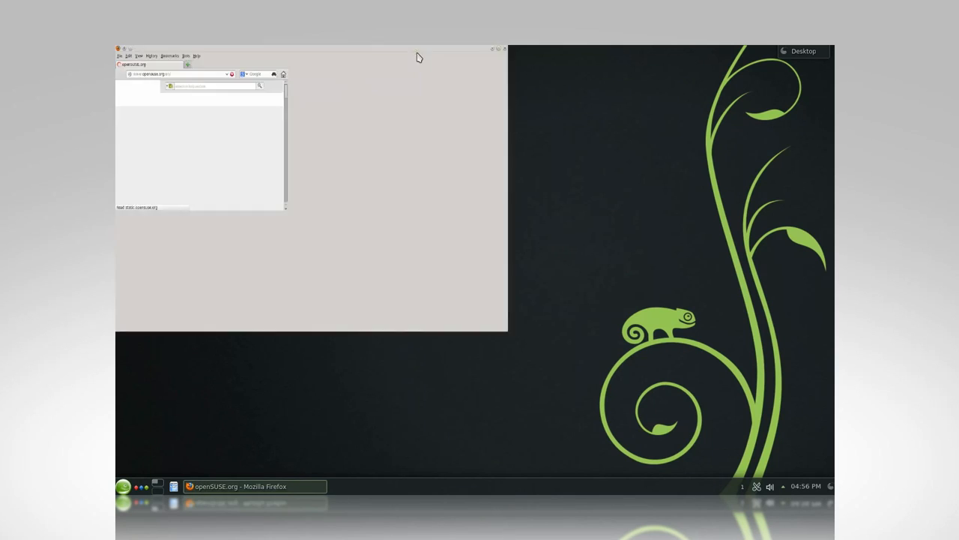
pyautogui.click(202, 89)
pyautogui.write('s')
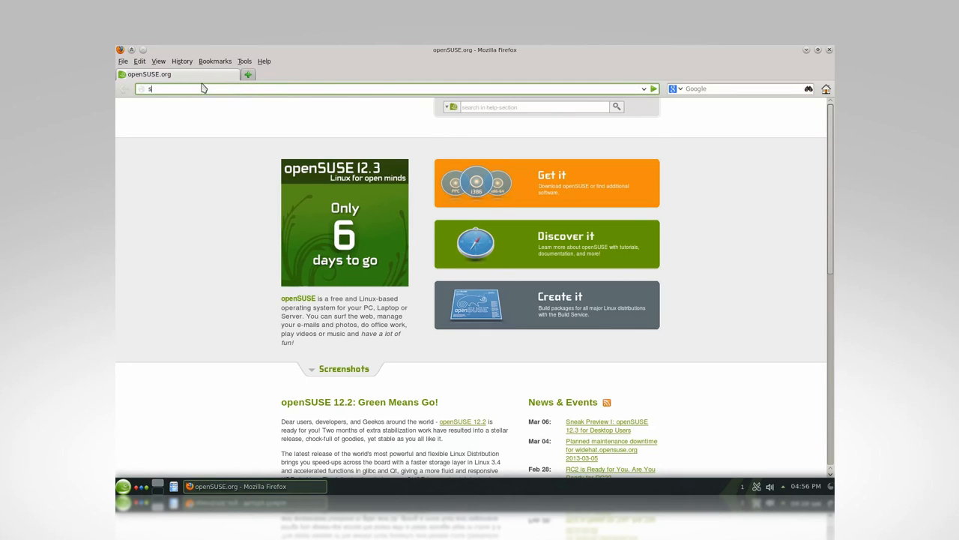
pyautogui.write('oftware.opensuse.org')
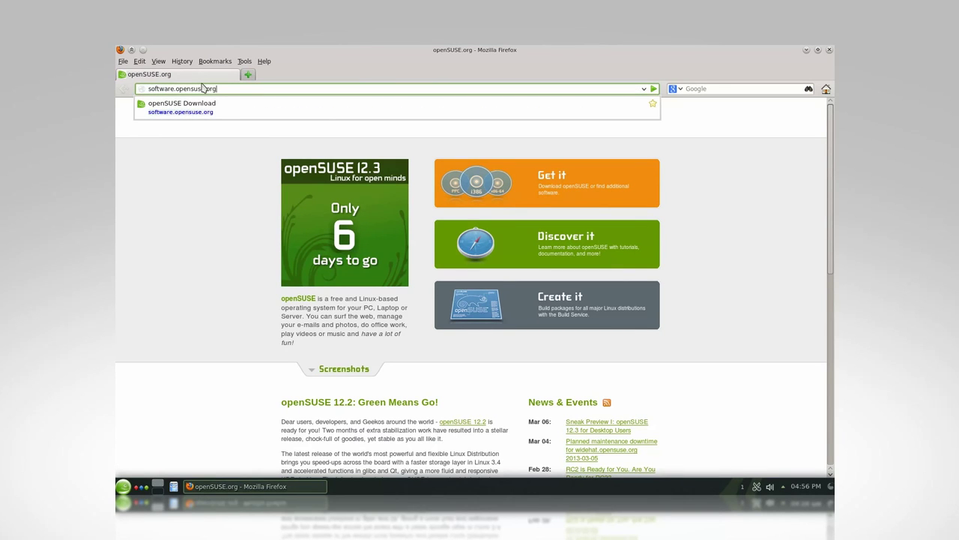
pyautogui.press('Return')
pyautogui.write('libreoffice')
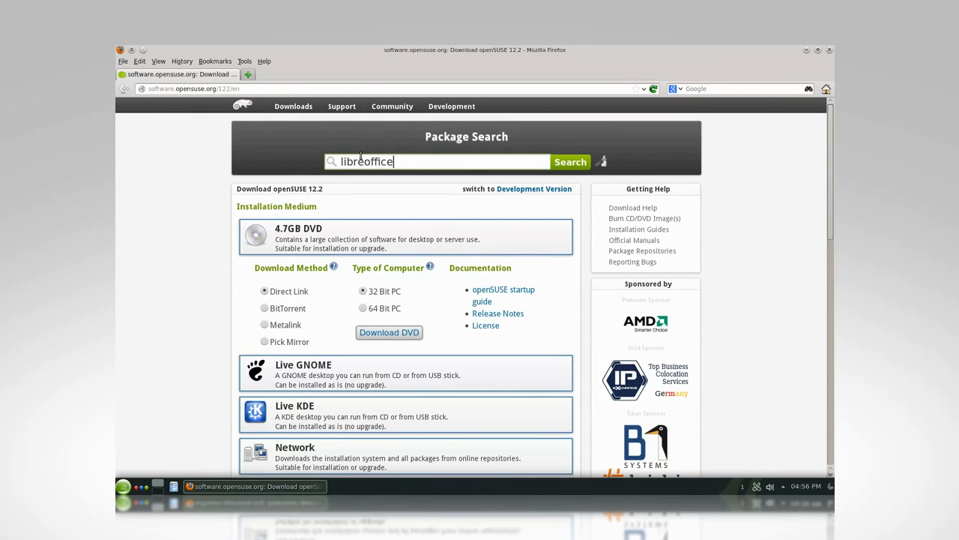
# Search for libreoffice and open the LibreOffice package page
pyautogui.press('Return')
pyautogui.click(355, 207)
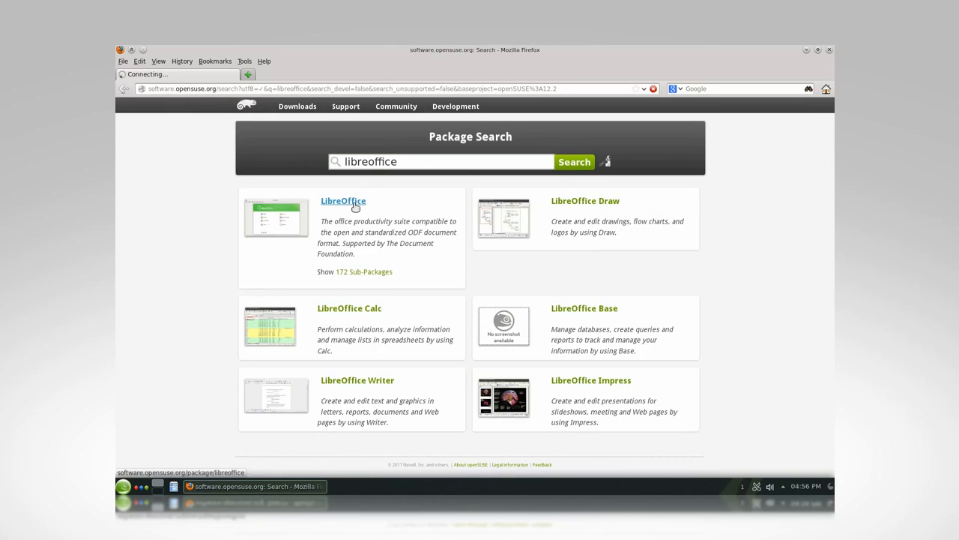
pyautogui.scroll(-3, 471, 337)
pyautogui.scroll(-3, 471, 336)
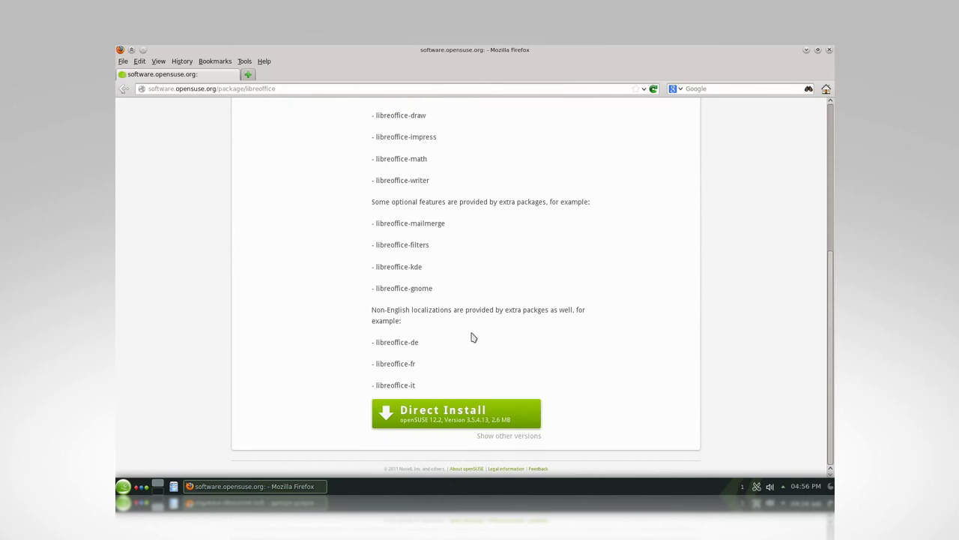
# Show other versions and reveal unstable packages for openSUSE 12.3, accepting the unofficial repositories warning
pyautogui.click(525, 436)
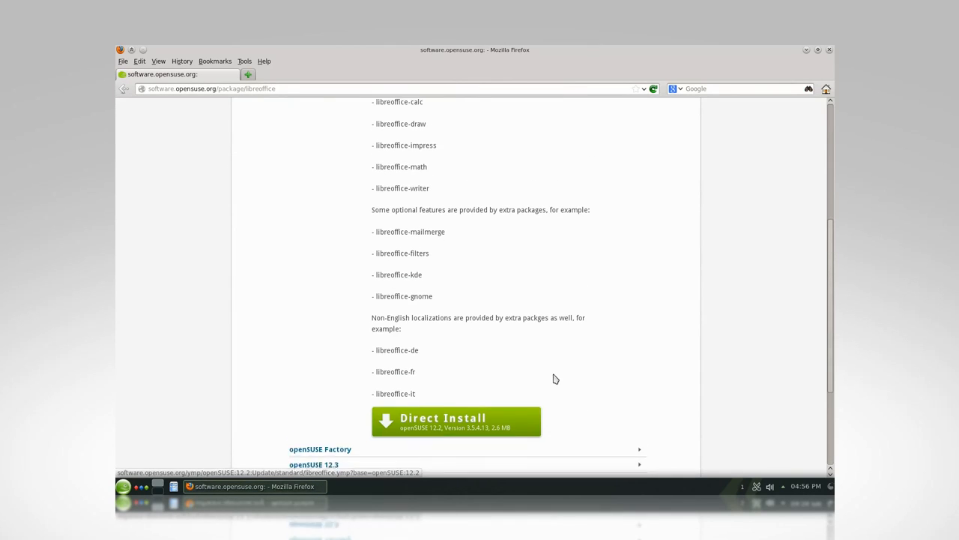
pyautogui.scroll(-3, 555, 378)
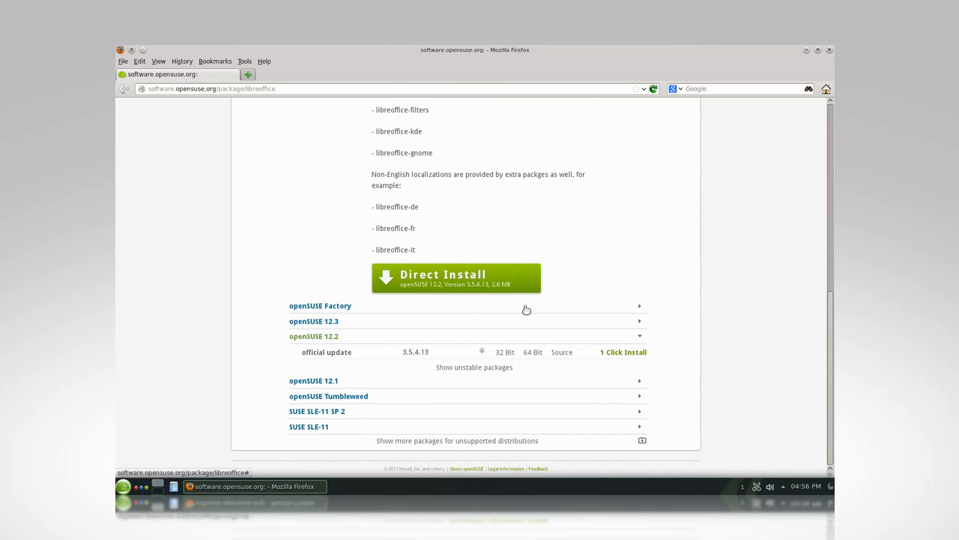
pyautogui.click(639, 322)
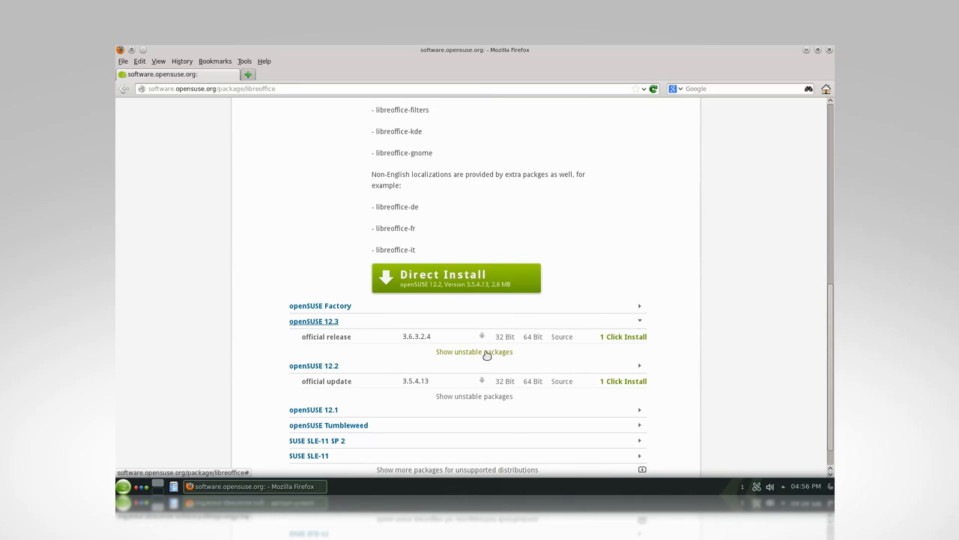
pyautogui.click(488, 354)
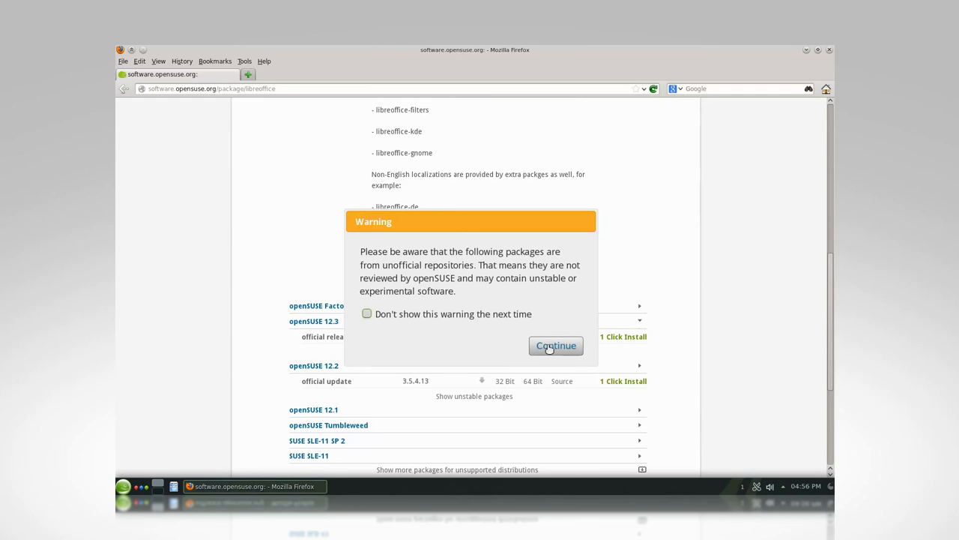
pyautogui.click(549, 349)
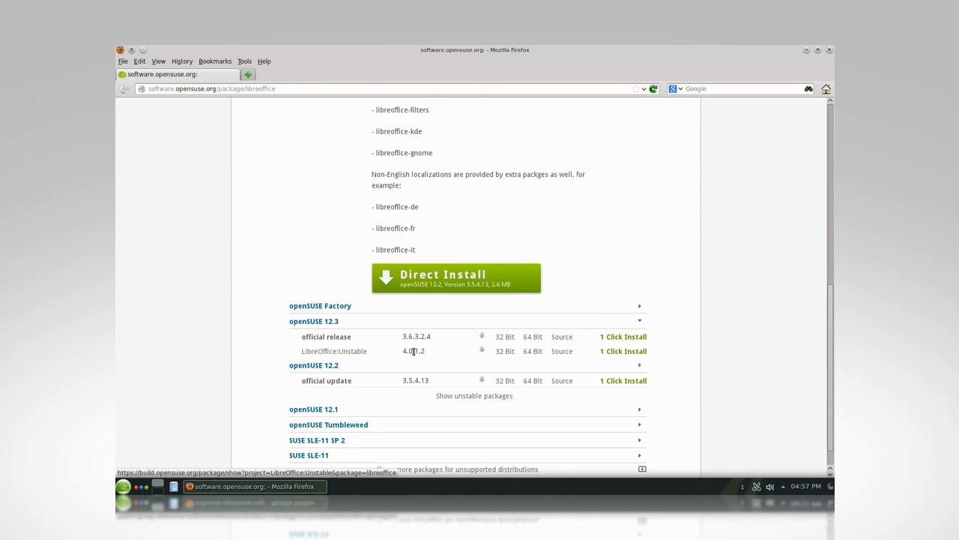
# Start 1-Click Install of LibreOffice:Unstable 4.0.1.2 in YaST and advance to the Software to be Installed step
pyautogui.click(619, 353)
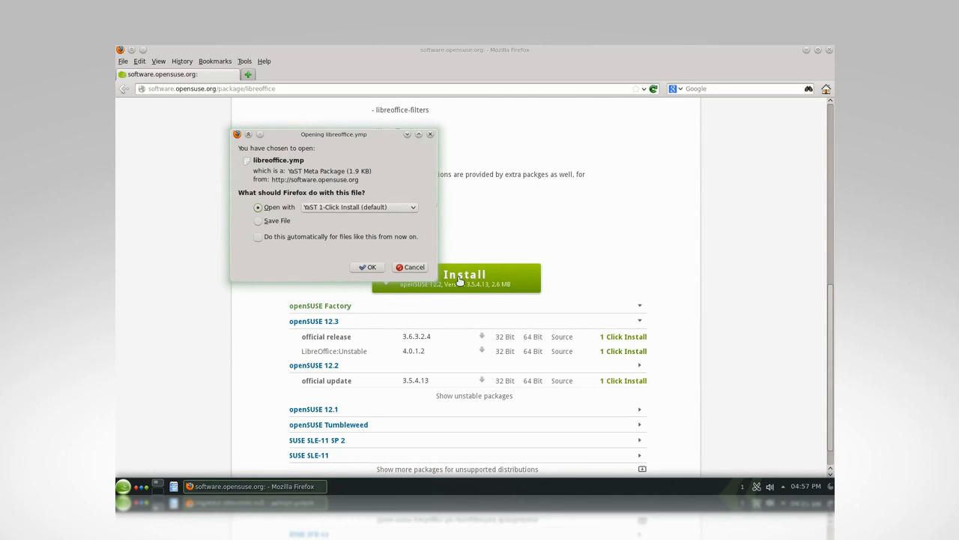
pyautogui.click(367, 267)
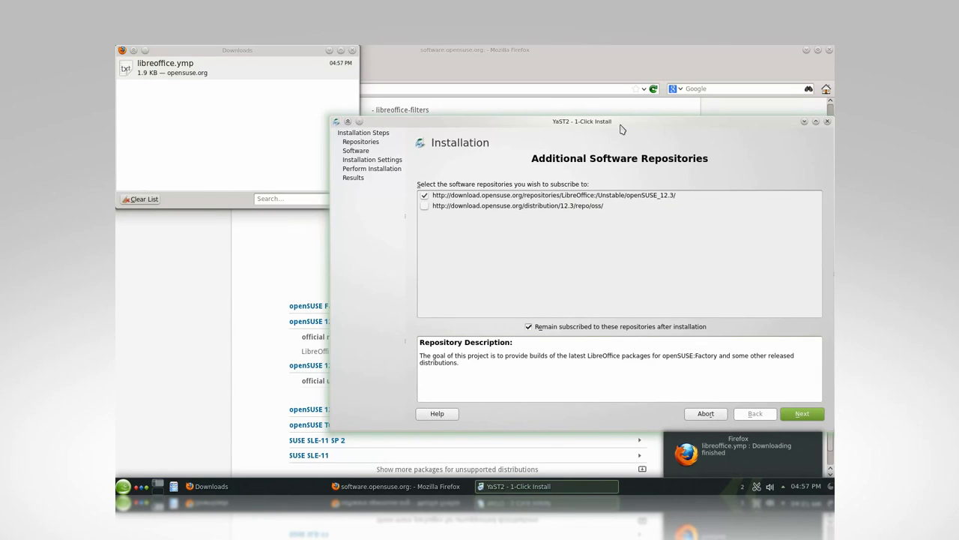
pyautogui.moveTo(619, 125); pyautogui.dragTo(492, 103)
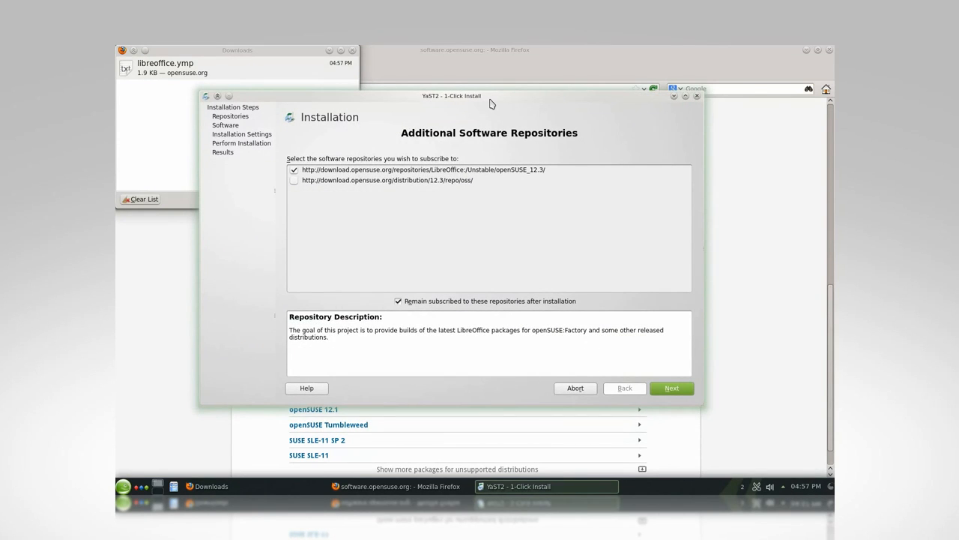
pyautogui.click(672, 388)
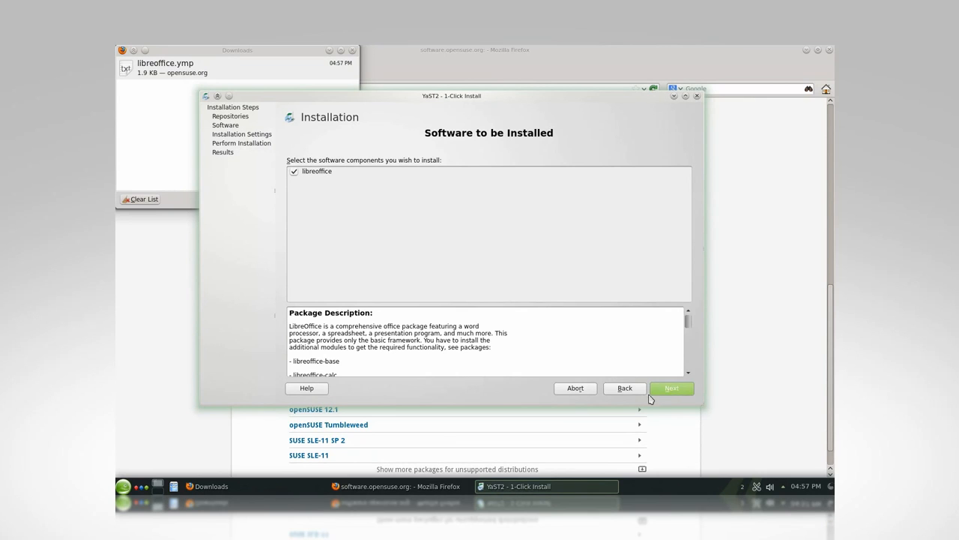